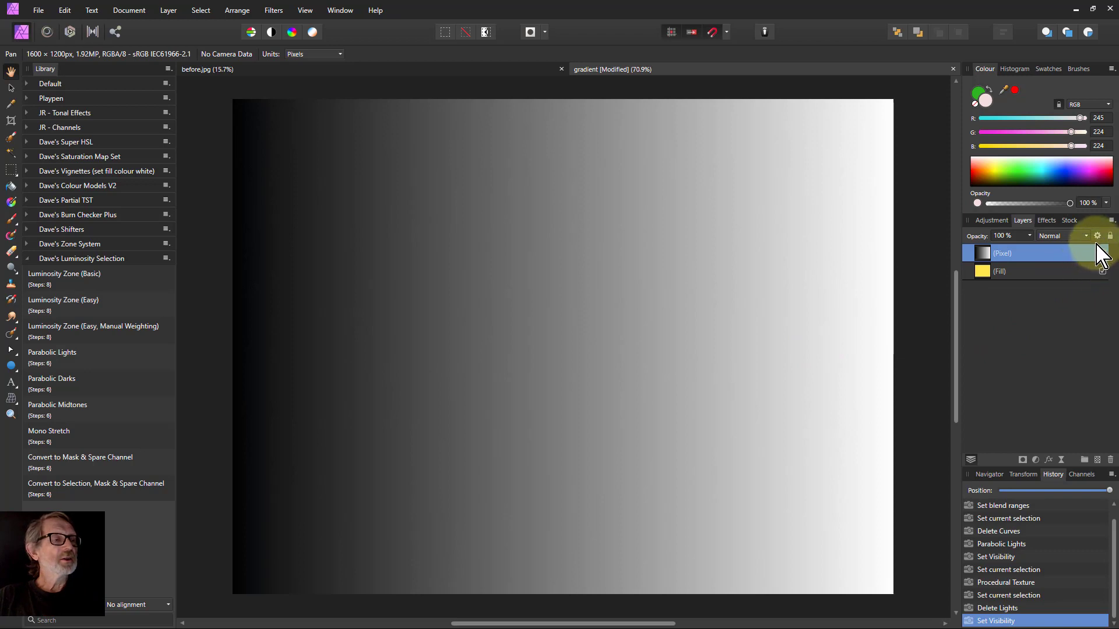
Ramp the Source blend range from transparent darks to opaque lights, with a smooth curve bowed down at 63%/38.2%
{"action": "left_click", "coordinate": [1097, 236]}
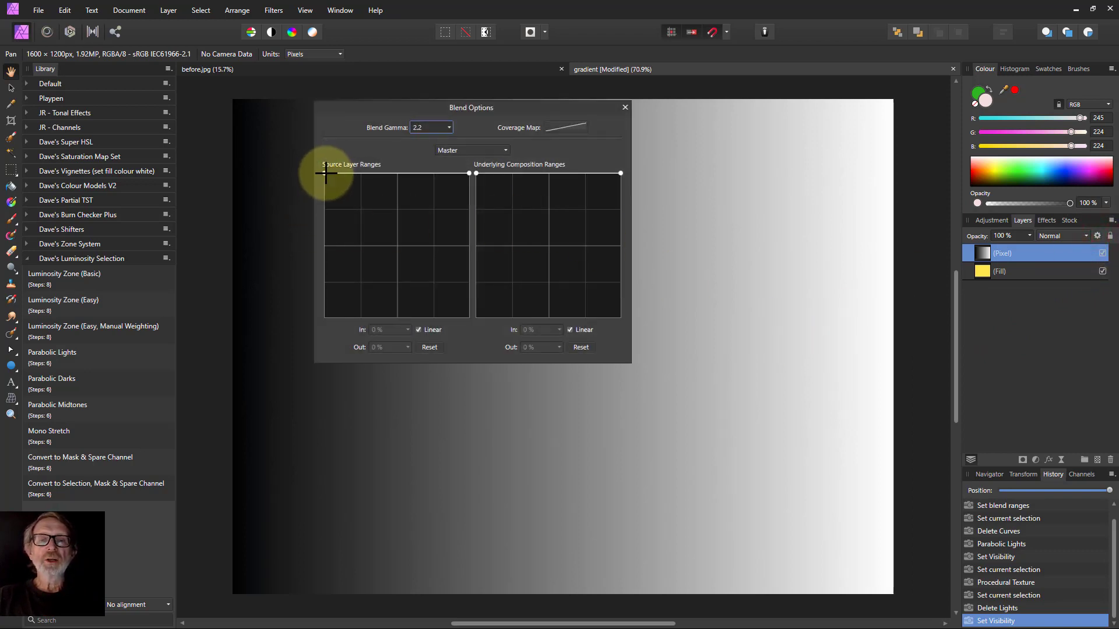
{"action": "left_click_drag", "start_coordinate": [325, 173], "coordinate": [325, 334]}
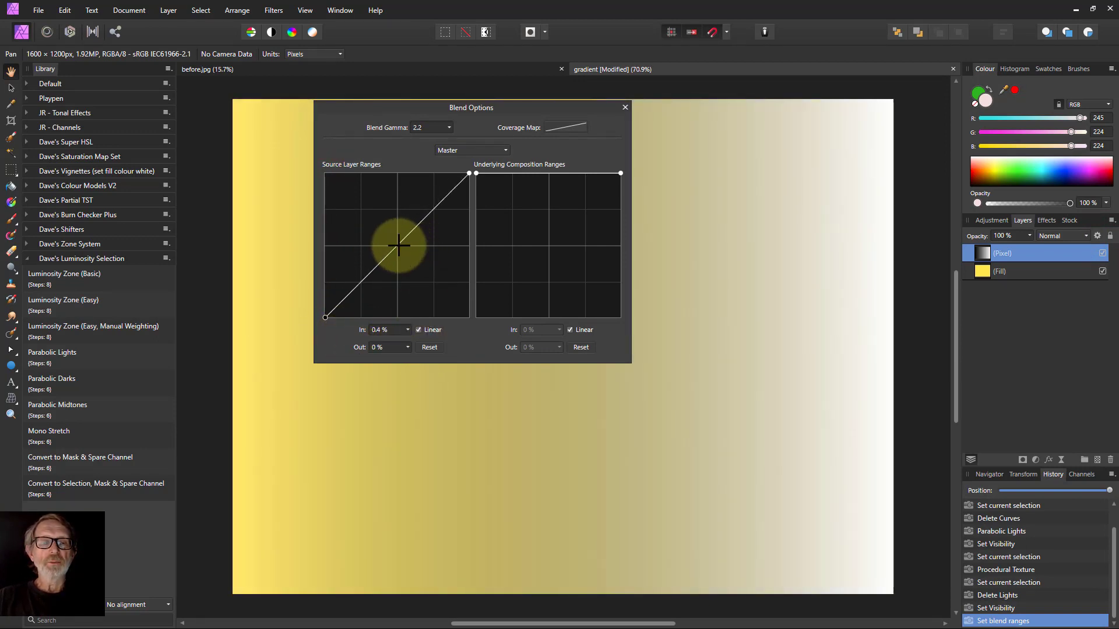
{"action": "left_click_drag", "start_coordinate": [398, 245], "coordinate": [416, 262]}
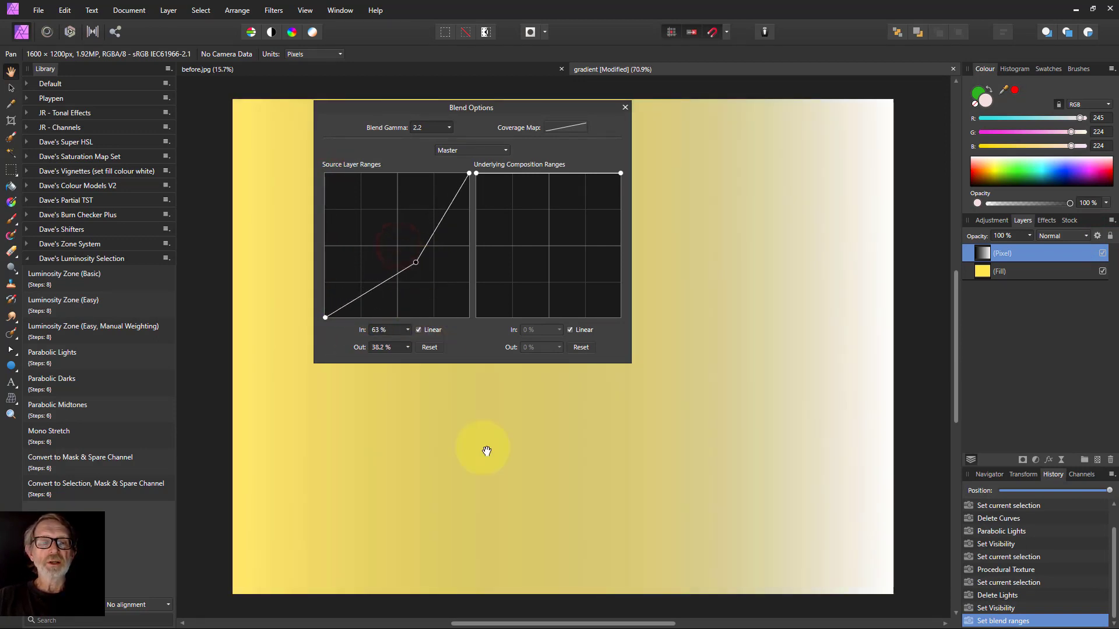
{"action": "left_click", "coordinate": [419, 332]}
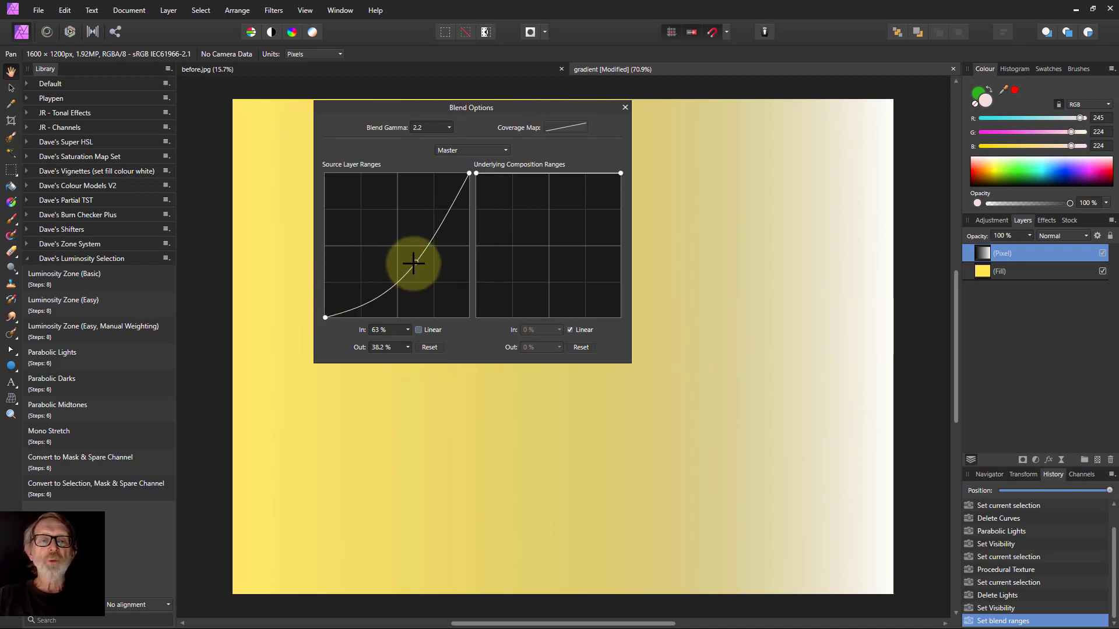
Compare the Source curve's midpoint bowed up and down, then delete it for a straight diagonal ramp
{"action": "mouse_move", "coordinate": [416, 261]}
{"action": "left_mouse_down"}
{"action": "mouse_move", "coordinate": [383, 230]}
{"action": "mouse_move", "coordinate": [417, 265]}
{"action": "left_mouse_up"}
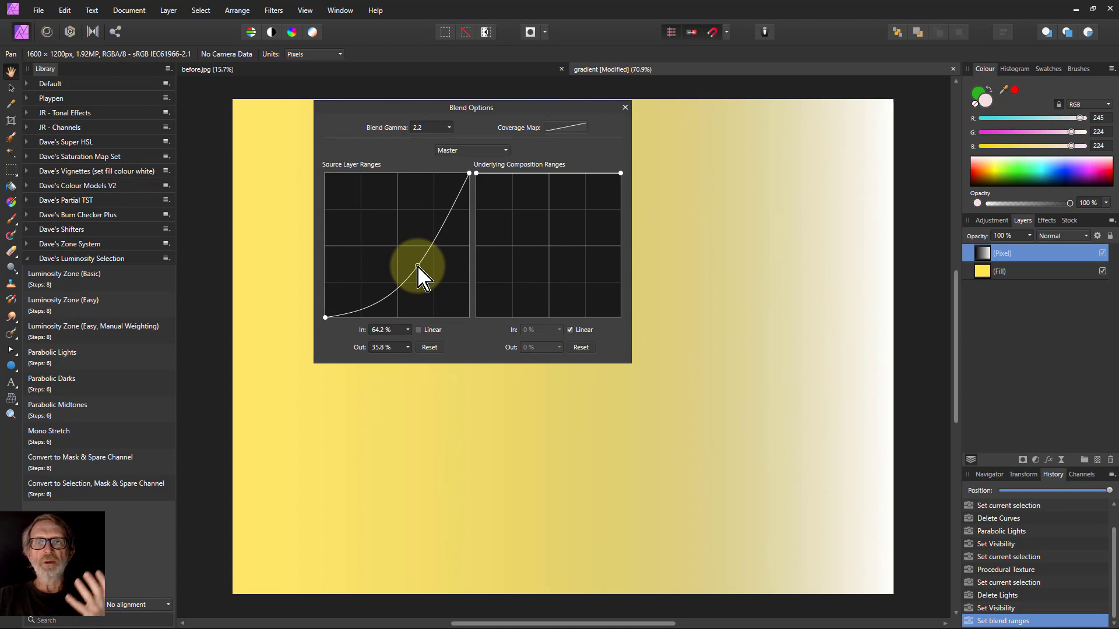
{"action": "left_click_drag", "start_coordinate": [417, 267], "coordinate": [422, 271]}
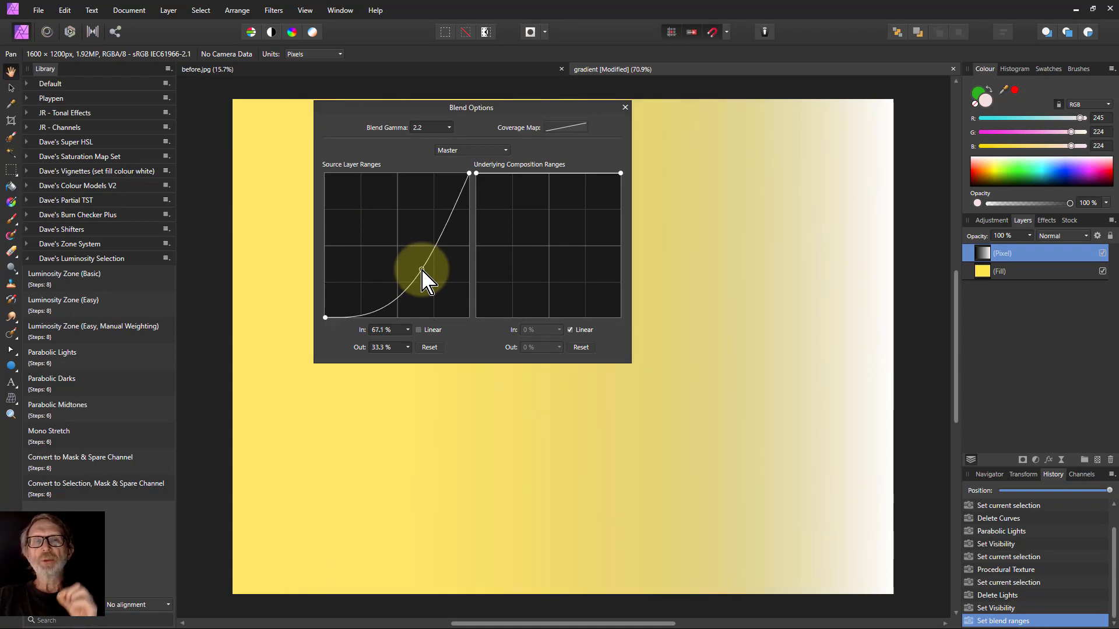
{"action": "left_click_drag", "start_coordinate": [422, 269], "coordinate": [422, 268]}
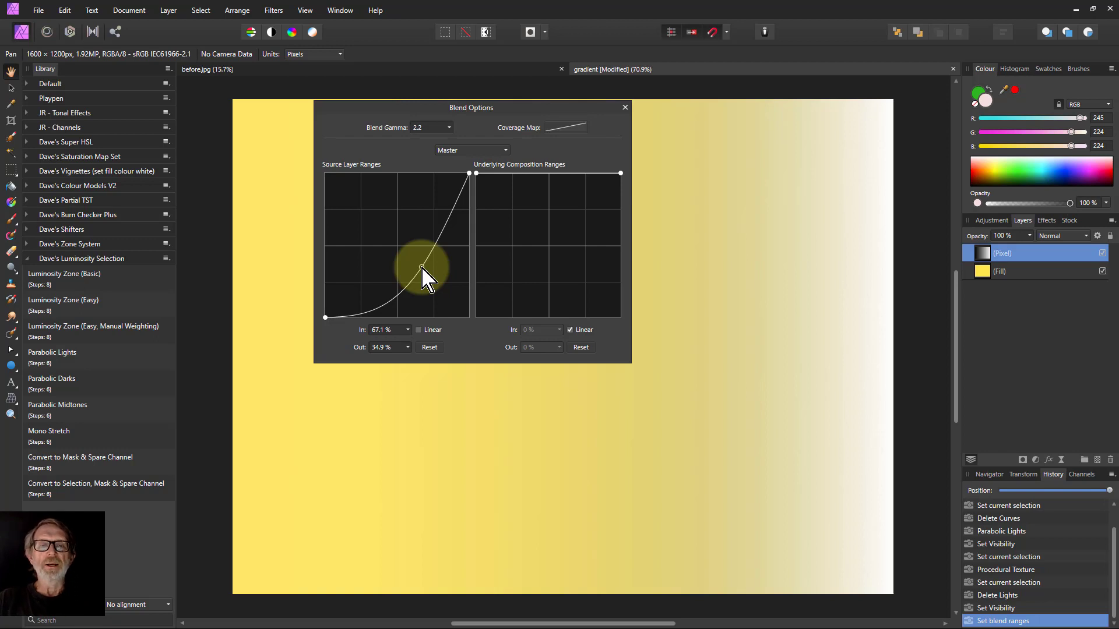
{"action": "left_click_drag", "start_coordinate": [421, 267], "coordinate": [380, 221]}
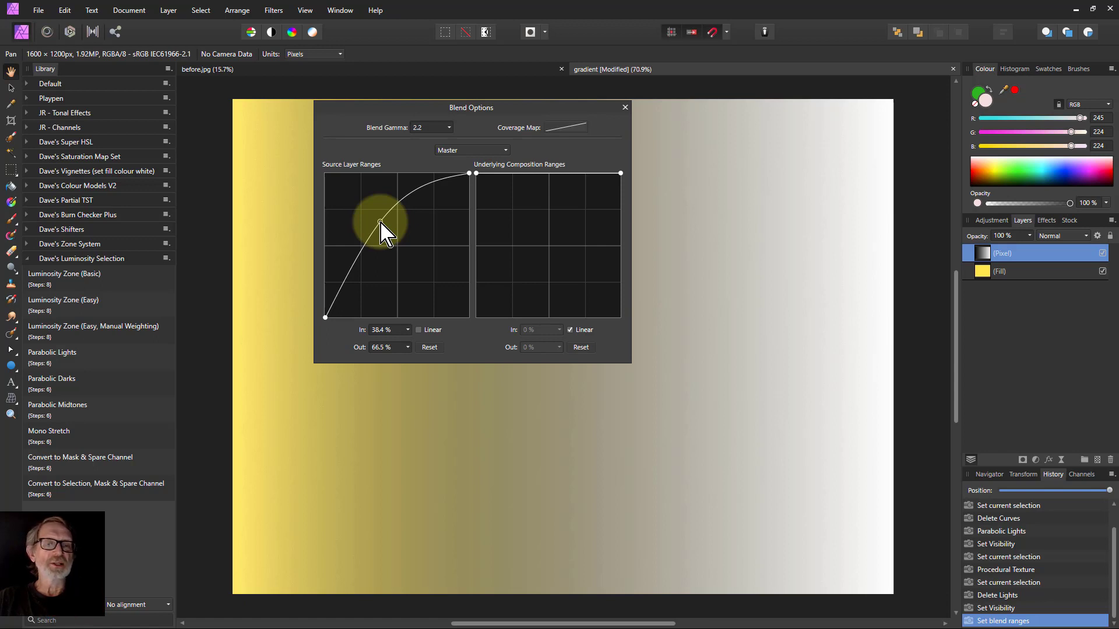
{"action": "left_click_drag", "start_coordinate": [380, 221], "coordinate": [422, 267]}
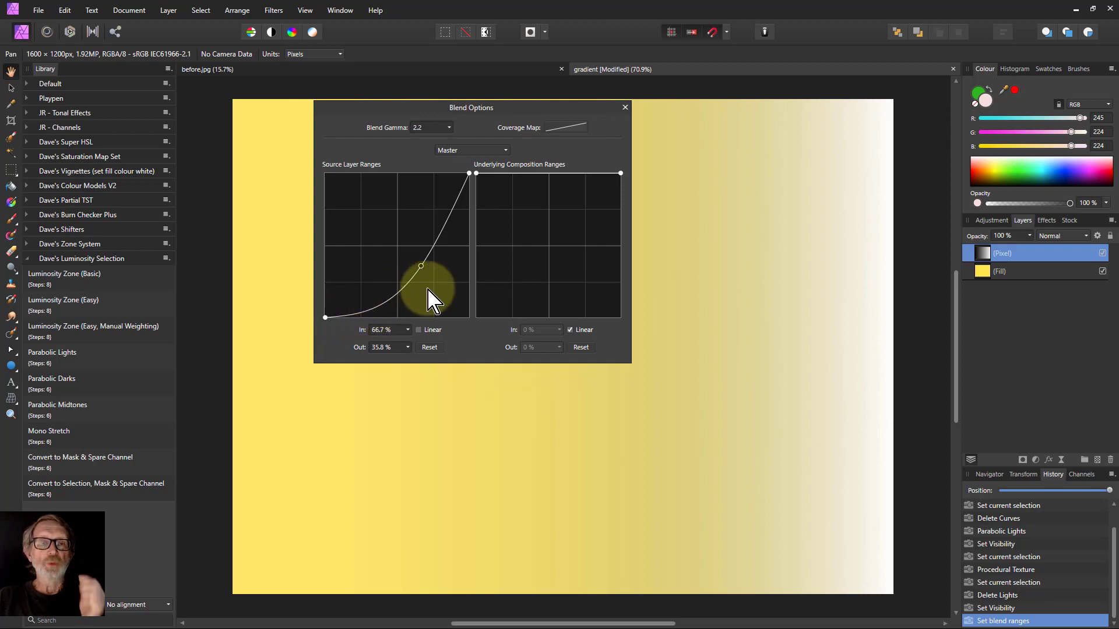
{"action": "left_click_drag", "start_coordinate": [422, 267], "coordinate": [366, 234]}
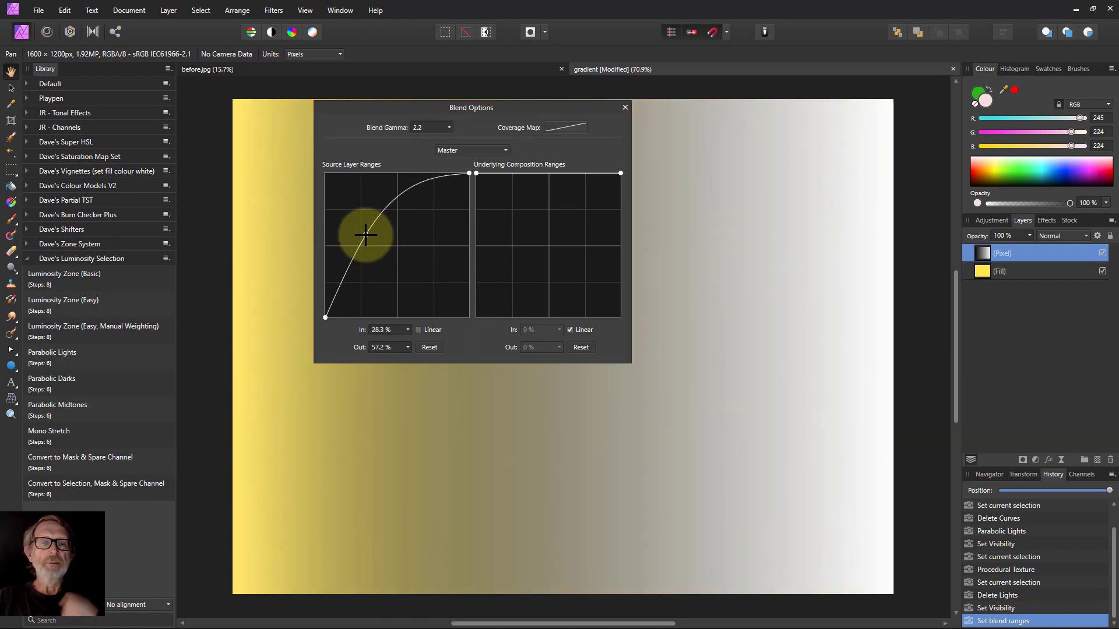
{"action": "key", "text": "Delete"}
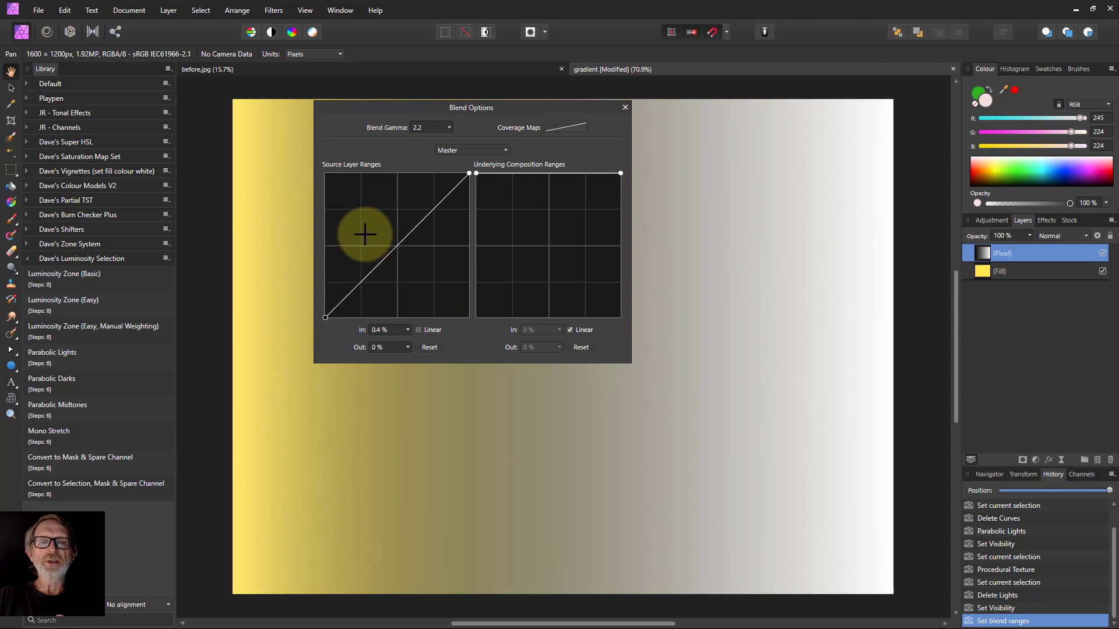
Reverse the Source blend range to opaque darks and transparent lights, with a bending midpoint
{"action": "left_click_drag", "start_coordinate": [325, 318], "coordinate": [332, 167]}
{"action": "left_click_drag", "start_coordinate": [469, 173], "coordinate": [470, 320]}
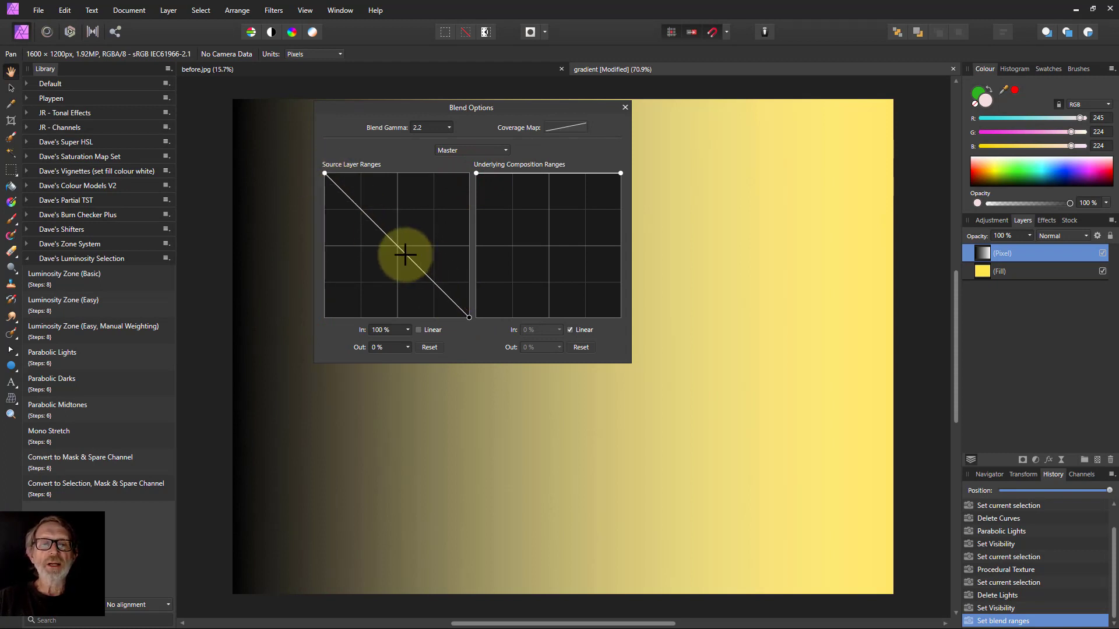
{"action": "left_click_drag", "start_coordinate": [405, 254], "coordinate": [431, 223]}
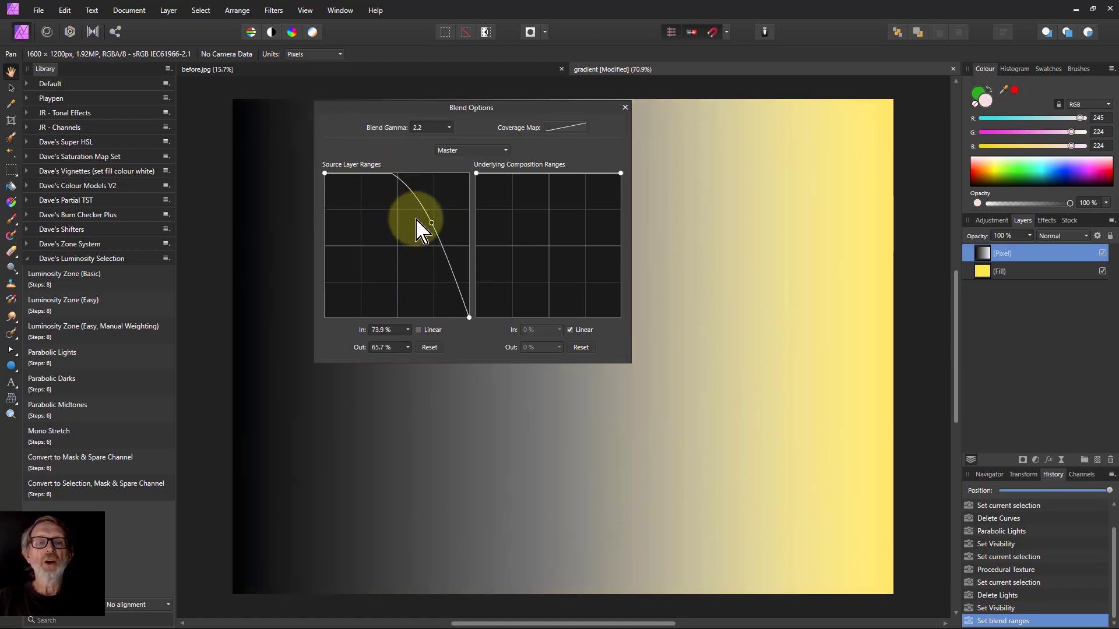
{"action": "left_click_drag", "start_coordinate": [427, 222], "coordinate": [420, 221]}
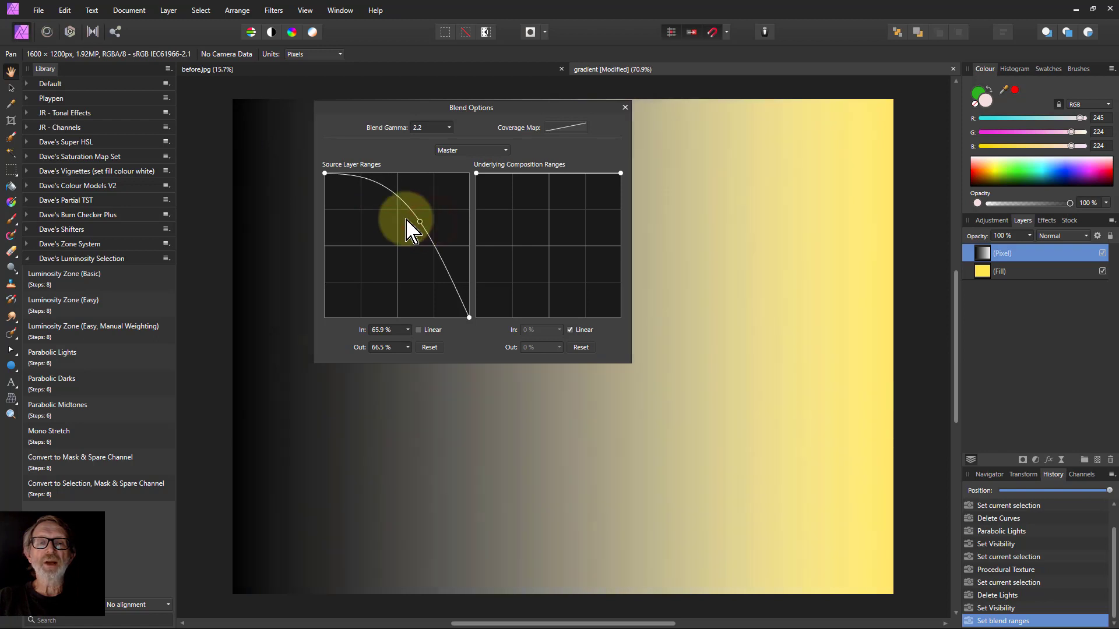
{"action": "left_click_drag", "start_coordinate": [324, 173], "coordinate": [371, 173]}
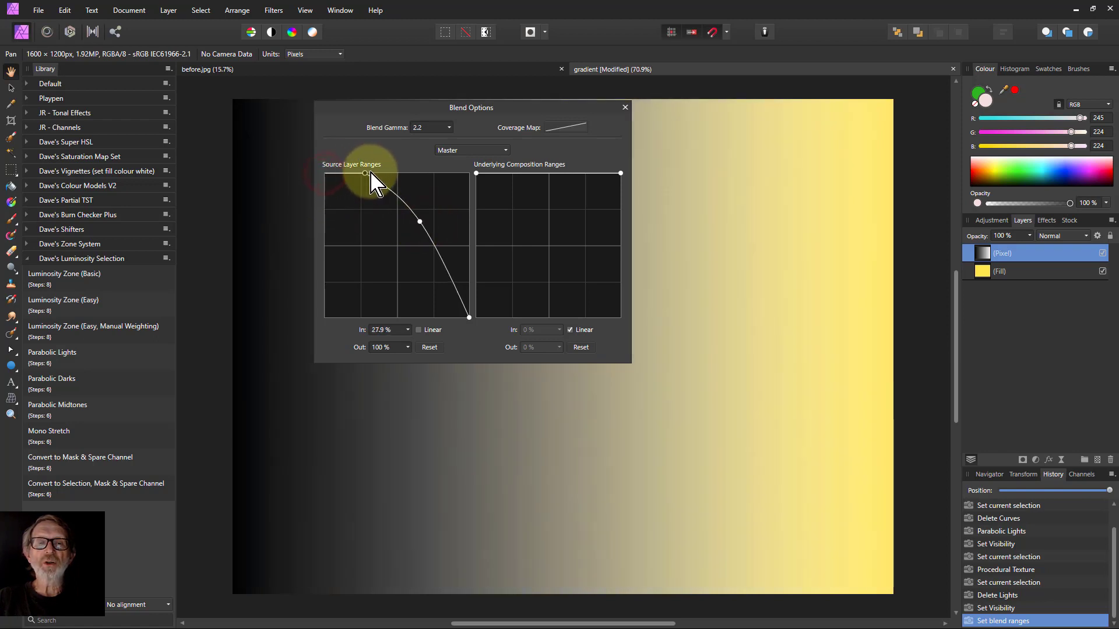
{"action": "left_click_drag", "start_coordinate": [421, 221], "coordinate": [432, 220]}
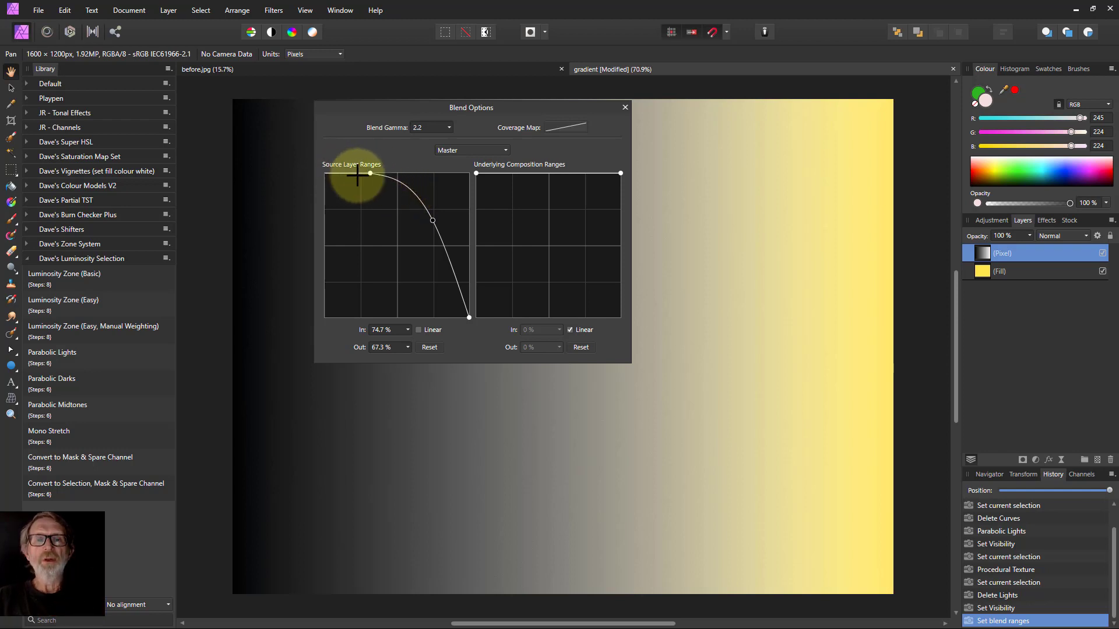
{"action": "left_click_drag", "start_coordinate": [371, 174], "coordinate": [324, 174]}
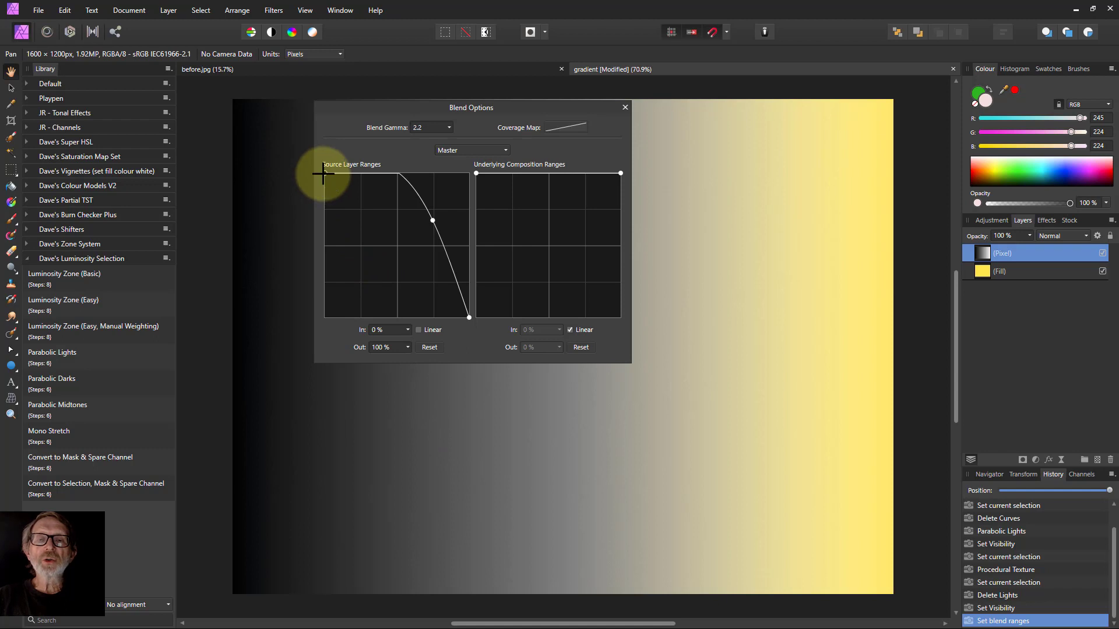
Shape the Source blend range into a peaked hump with both feet pulled inward toward the midtones
{"action": "left_click_drag", "start_coordinate": [323, 174], "coordinate": [304, 350]}
{"action": "left_click_drag", "start_coordinate": [446, 240], "coordinate": [400, 173]}
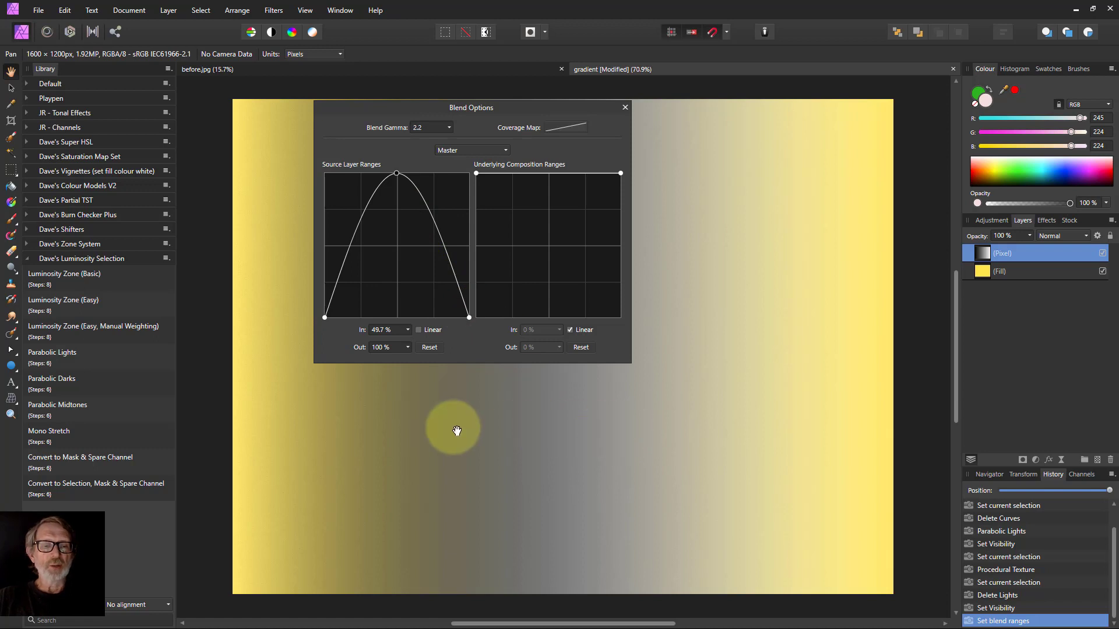
{"action": "left_click_drag", "start_coordinate": [324, 317], "coordinate": [361, 317]}
{"action": "left_click", "coordinate": [468, 317]}
{"action": "left_click_drag", "start_coordinate": [469, 318], "coordinate": [434, 319]}
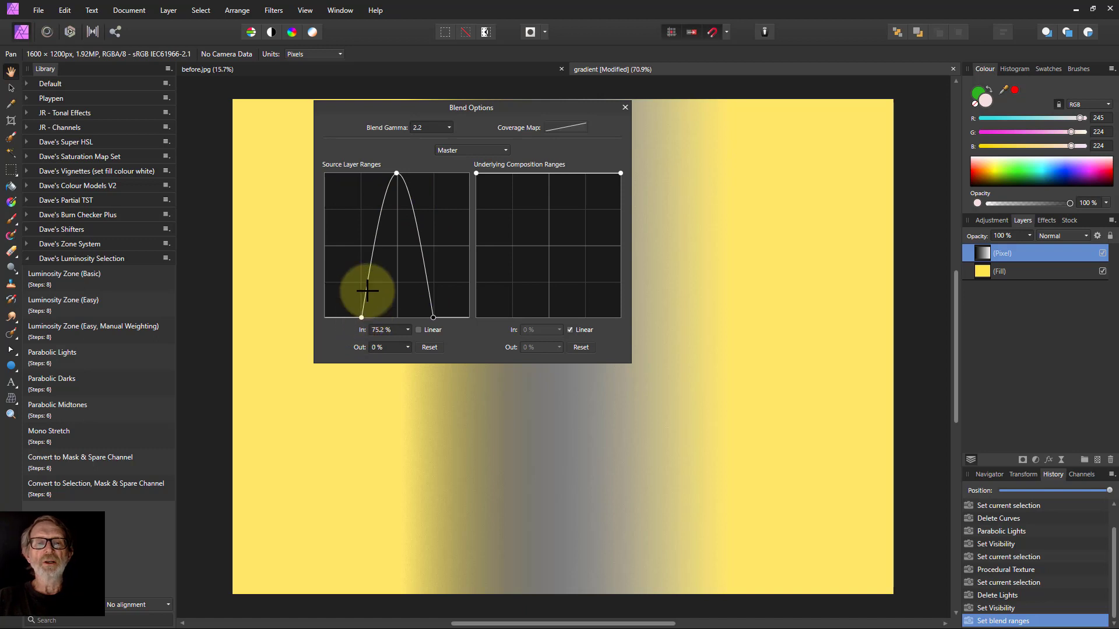
{"action": "left_click_drag", "start_coordinate": [397, 171], "coordinate": [397, 213]}
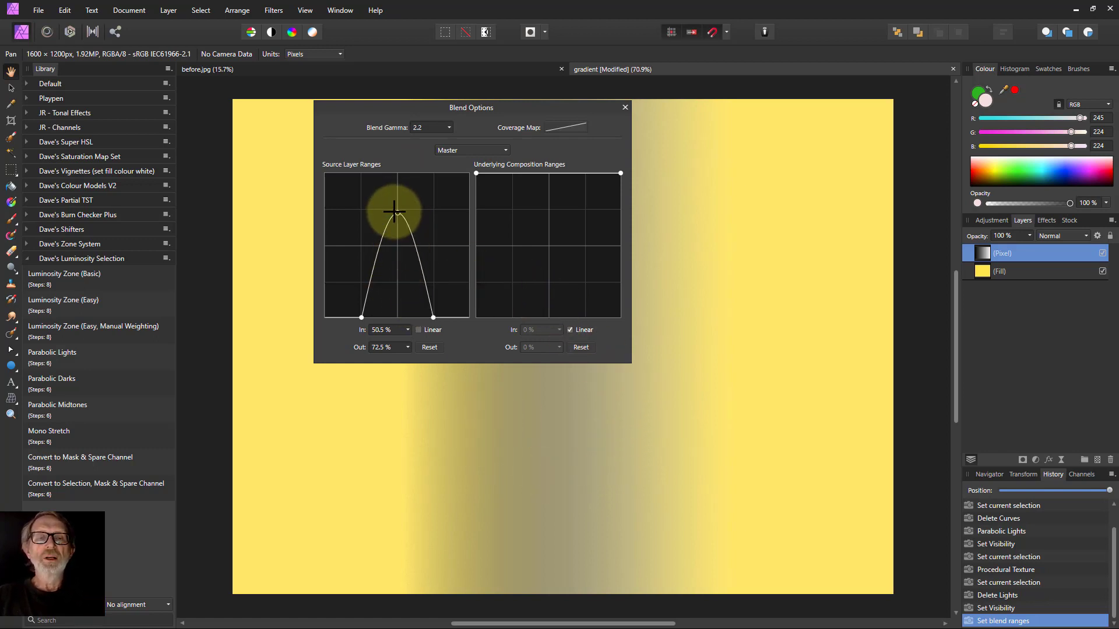
{"action": "left_click_drag", "start_coordinate": [398, 210], "coordinate": [396, 177]}
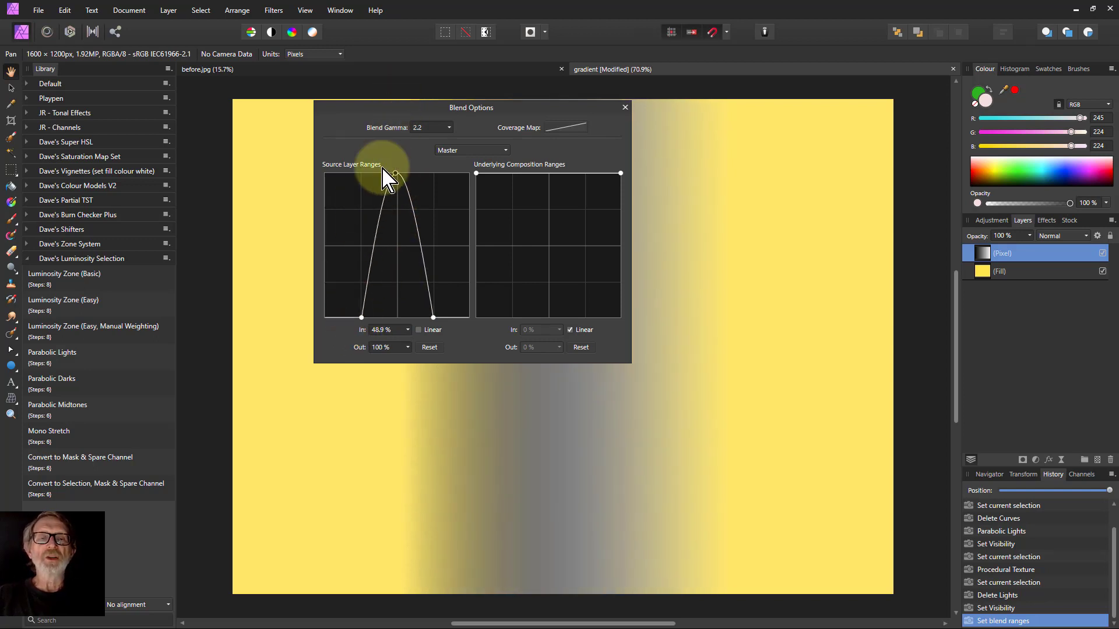
Widen the hump's feet to about 13.7% and 87%, and add a second top point for a flat peak
{"action": "left_click", "coordinate": [361, 317]}
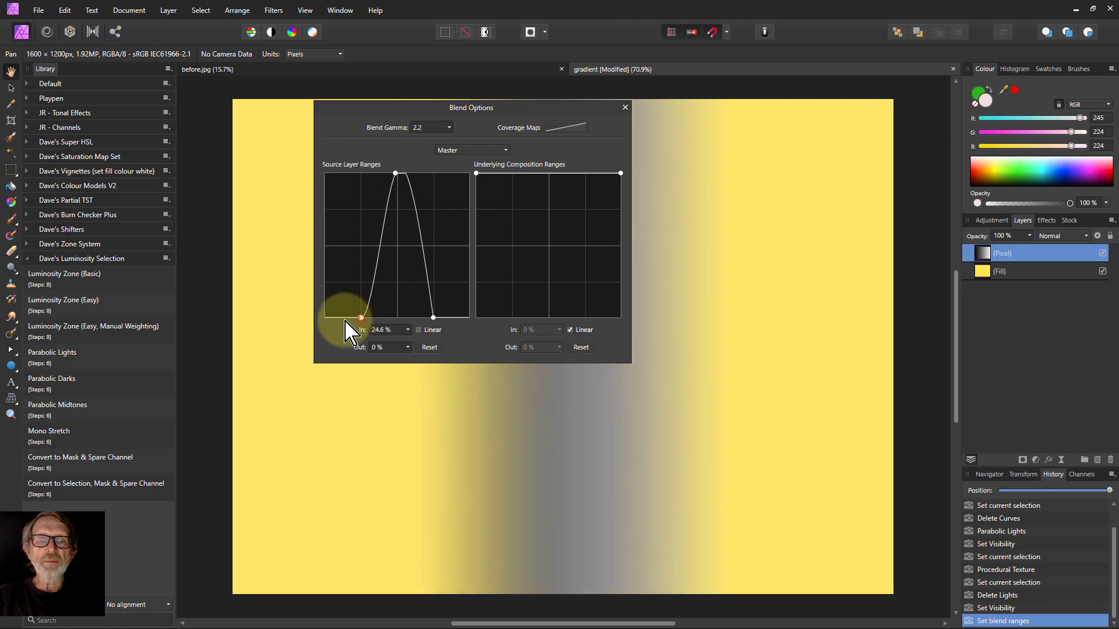
{"action": "left_click_drag", "start_coordinate": [361, 317], "coordinate": [349, 320]}
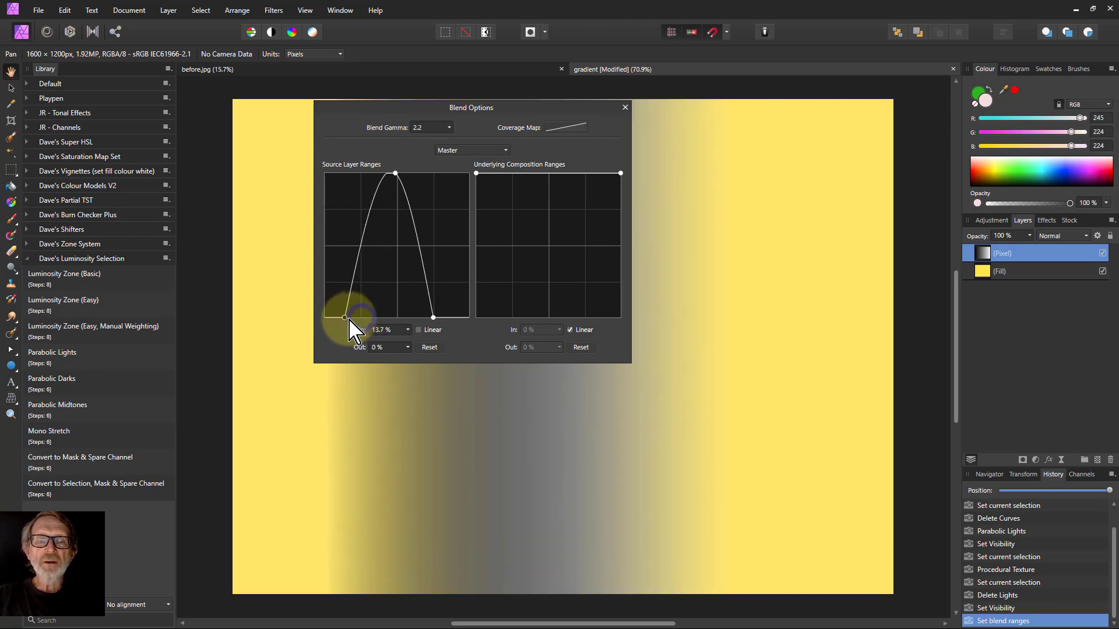
{"action": "left_click_drag", "start_coordinate": [432, 318], "coordinate": [452, 318]}
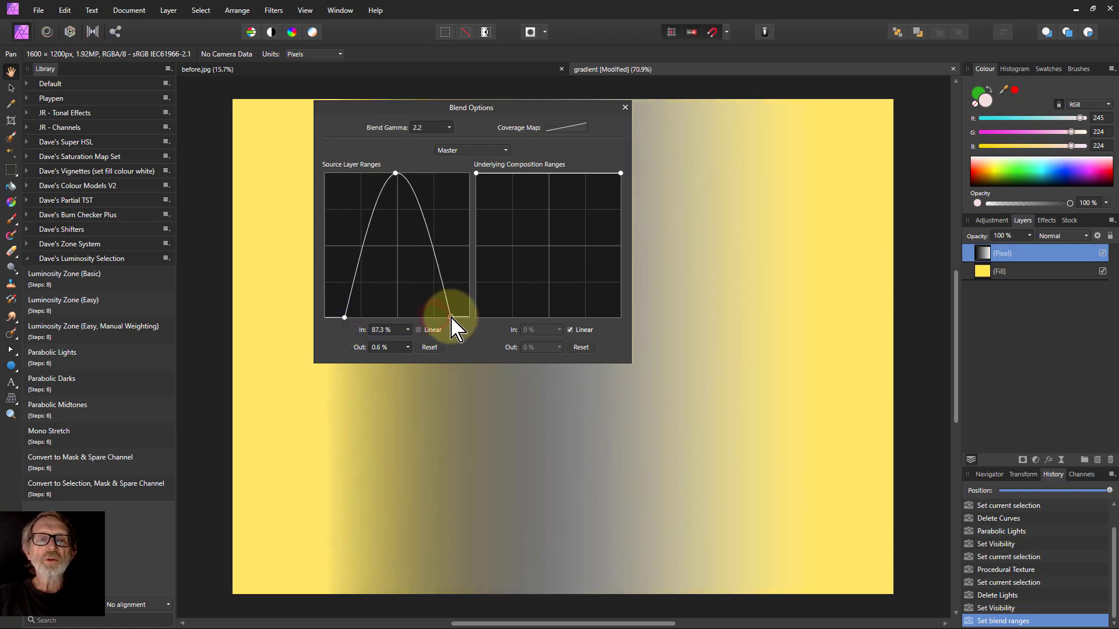
{"action": "left_click_drag", "start_coordinate": [394, 174], "coordinate": [384, 175]}
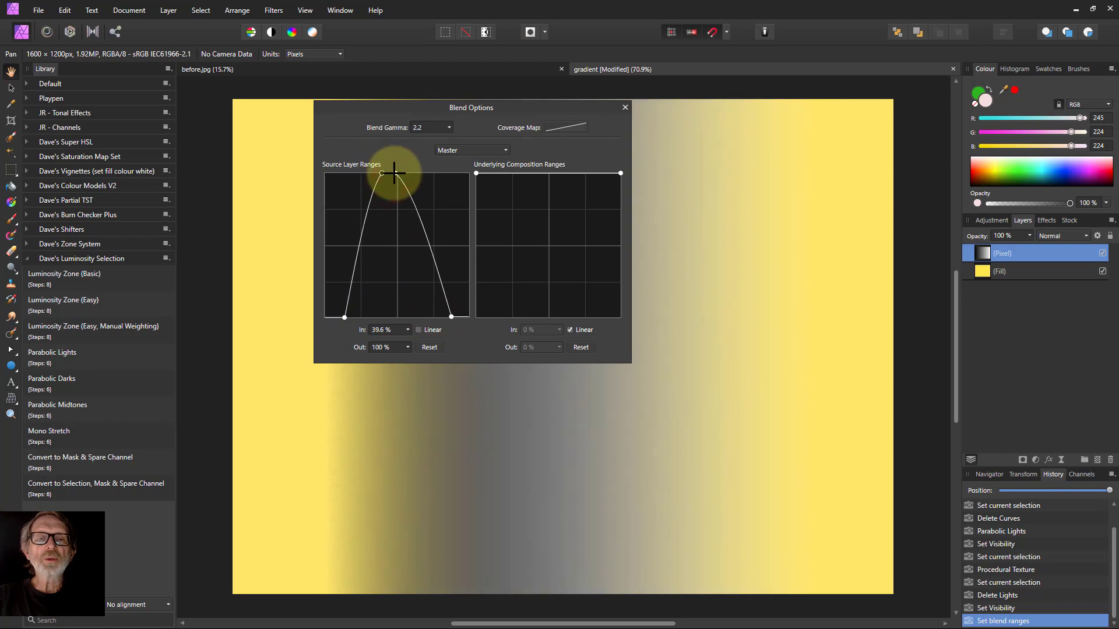
{"action": "left_click", "coordinate": [410, 175]}
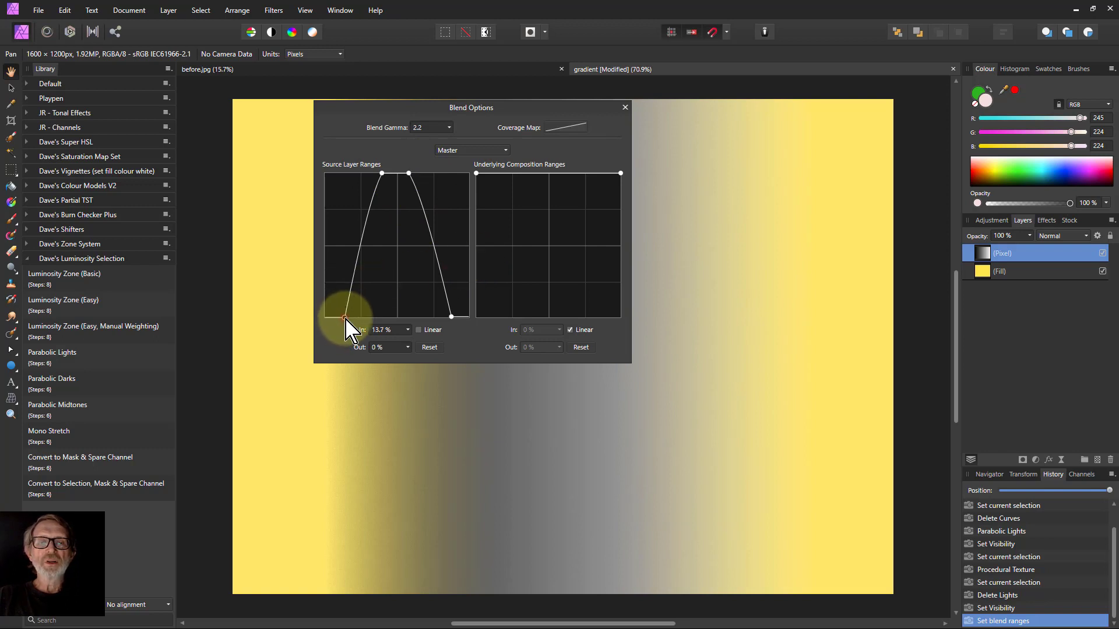
{"action": "left_click_drag", "start_coordinate": [345, 317], "coordinate": [347, 319]}
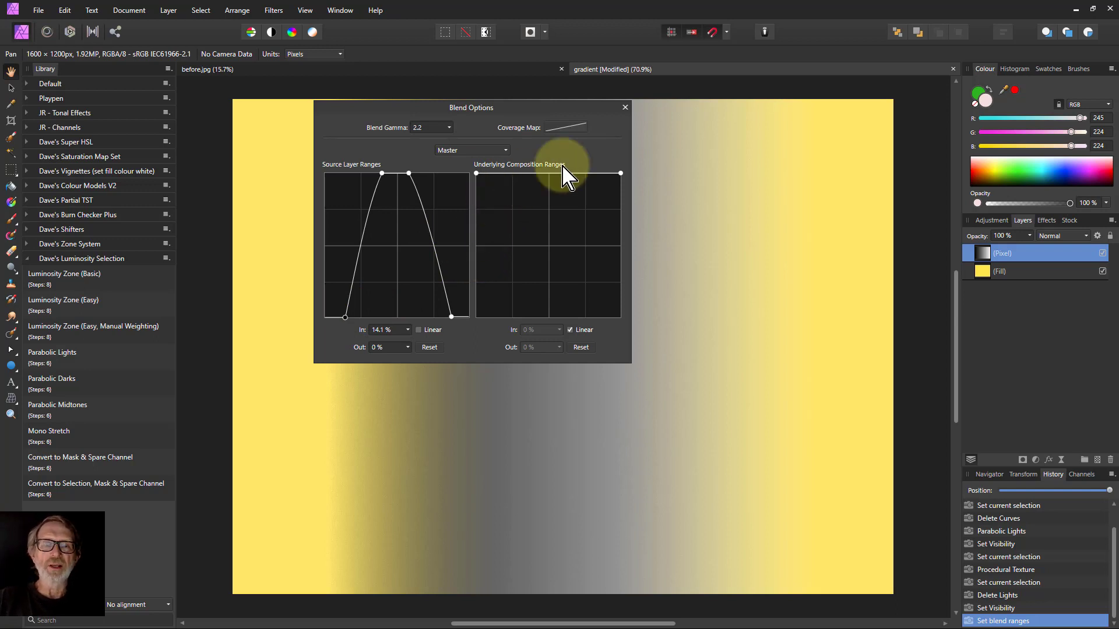
Reset the Source Layer Ranges to the flat full-opacity default and close Blend Options
{"action": "left_click", "coordinate": [430, 348]}
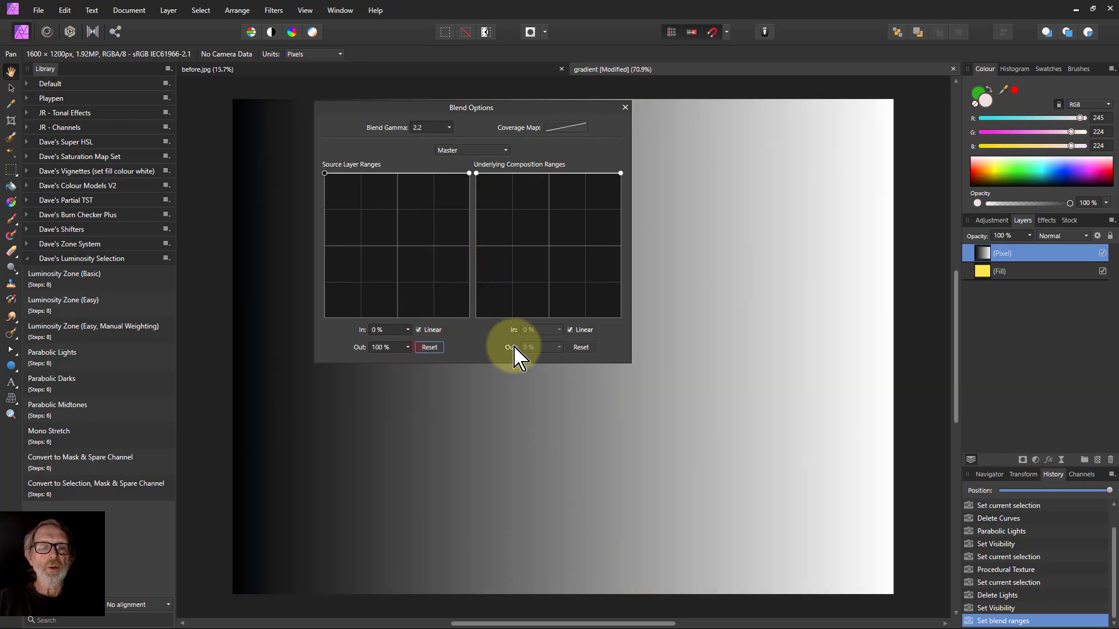
{"action": "left_click", "coordinate": [625, 108]}
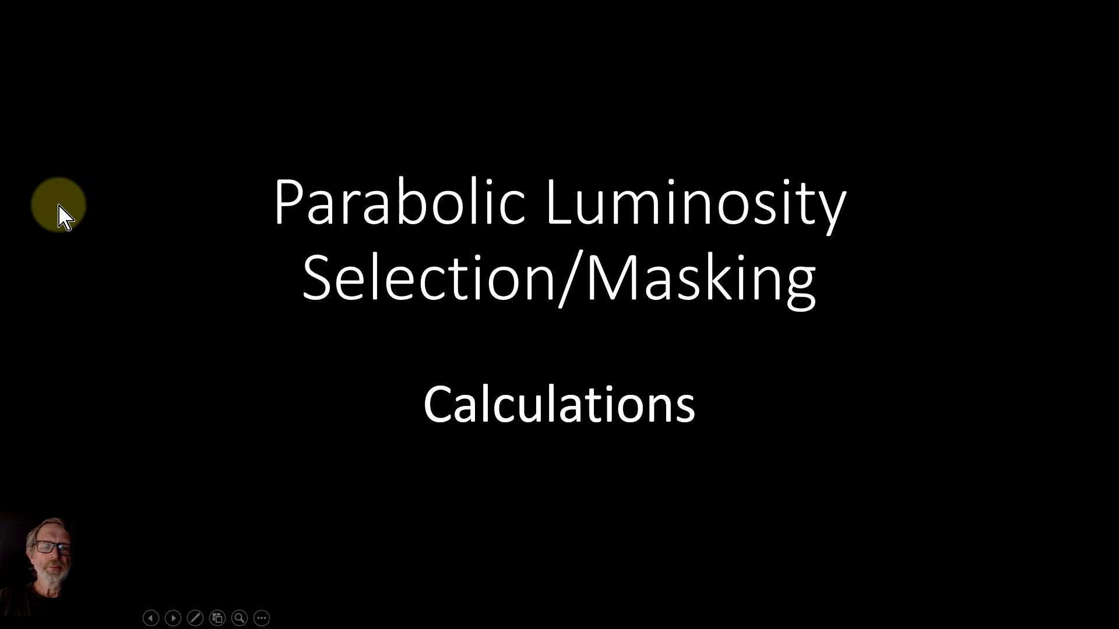
Advance the slideshow to the 'Problem, one way, better way' slide
{"action": "key", "text": "Right"}
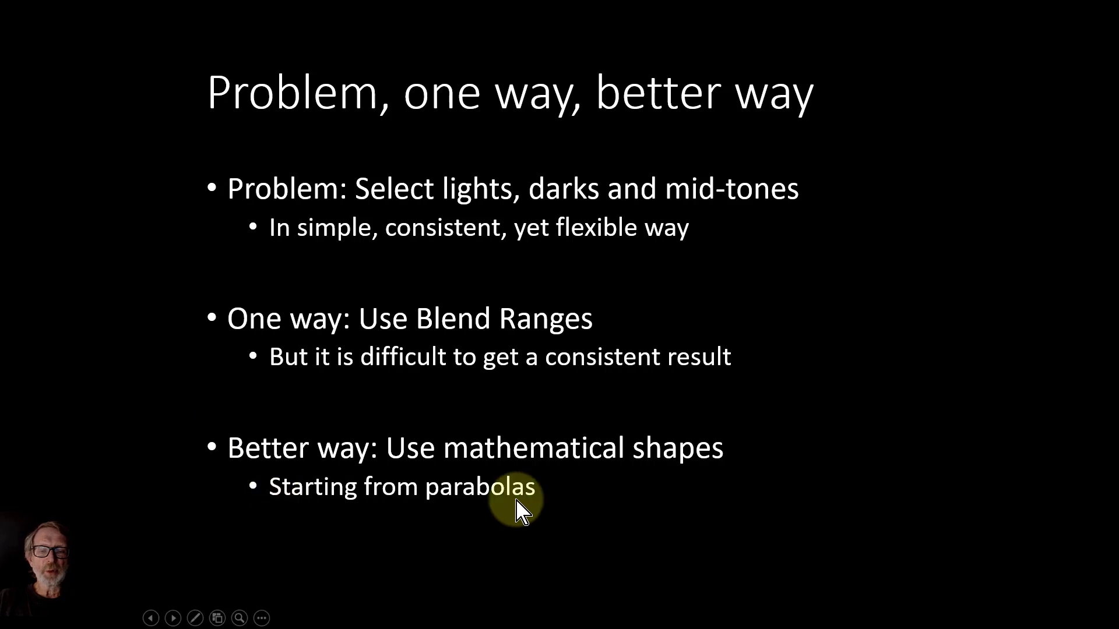
Advance past the string-art triangle slide to the parabolic reflector diagram
{"action": "left_click", "coordinate": [187, 273]}
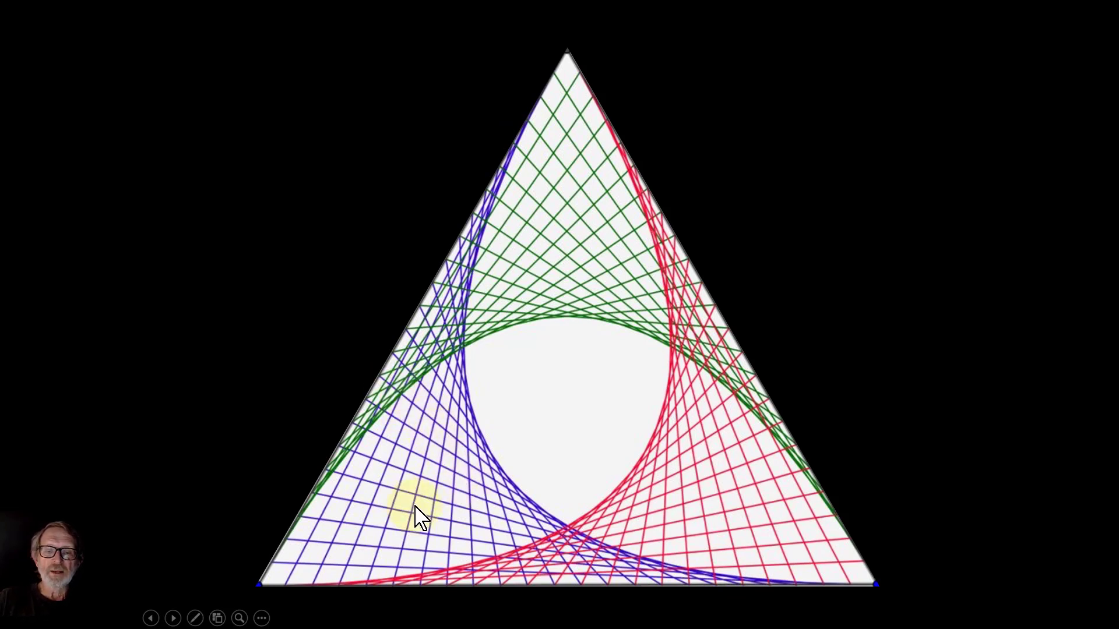
{"action": "left_click", "coordinate": [376, 261]}
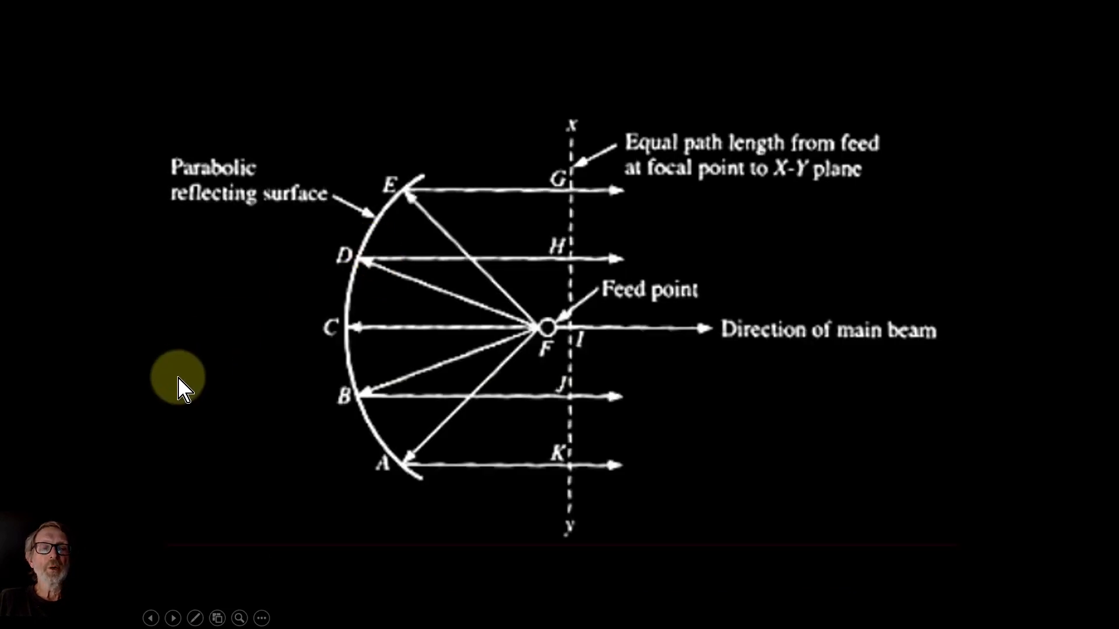